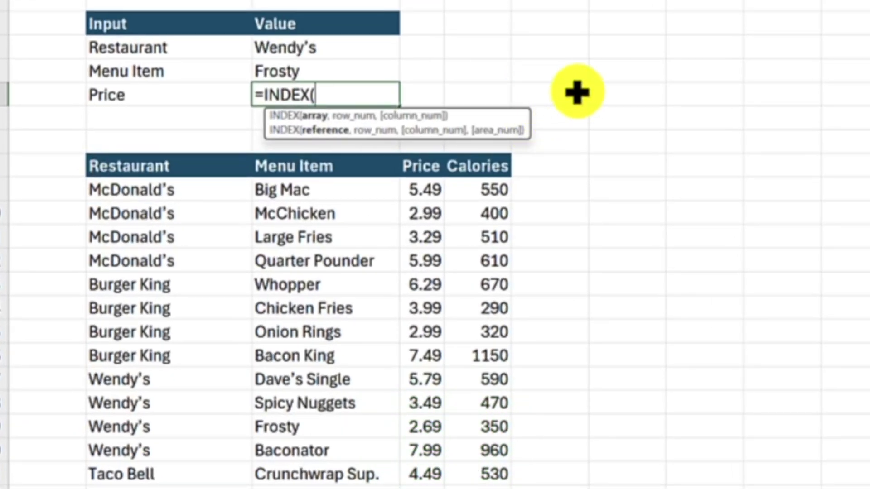
# - Use the locked Price column $D$9:$D$24 as the INDEX range, with MATCH looking up Frosty in $C$4
pyautogui.moveTo(423, 190); pyautogui.dragTo(423, 488)
pyautogui.press('F4')
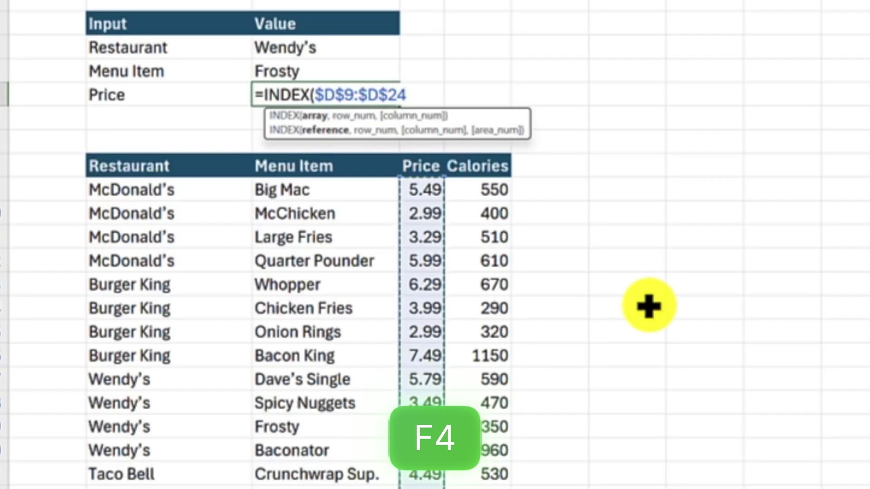
pyautogui.write(',Match')
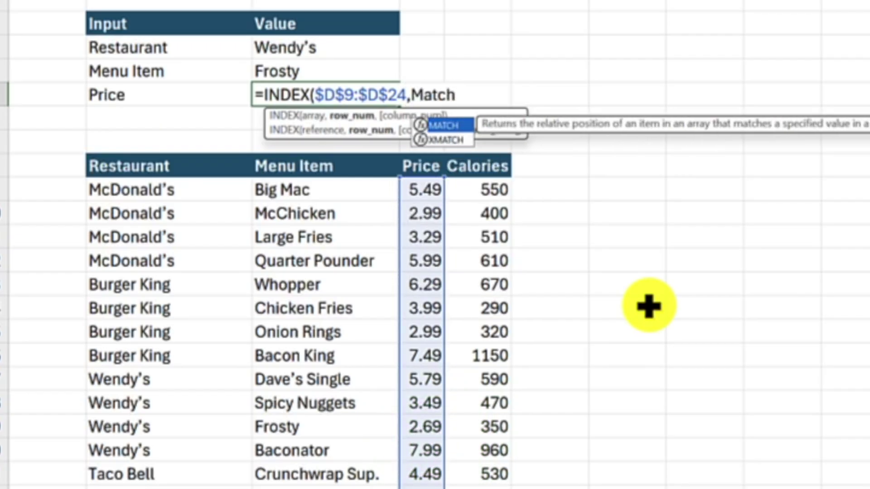
pyautogui.press('Tab')
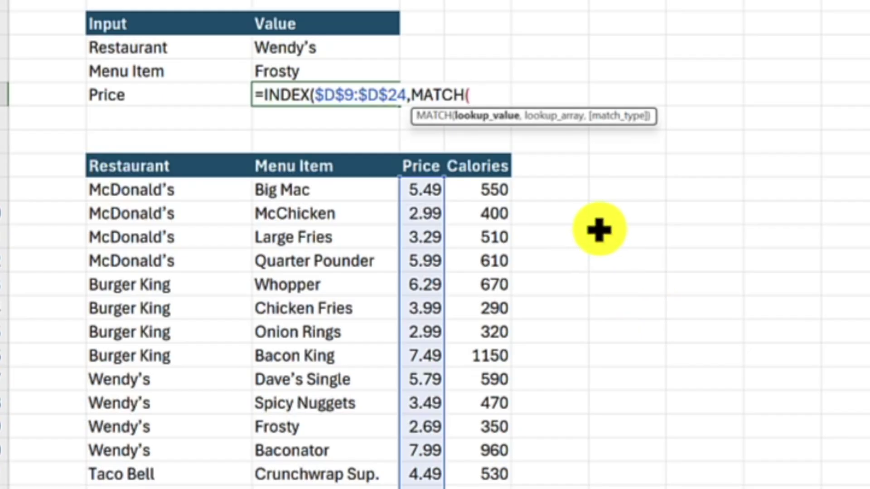
pyautogui.click(304, 71)
pyautogui.press('F4')
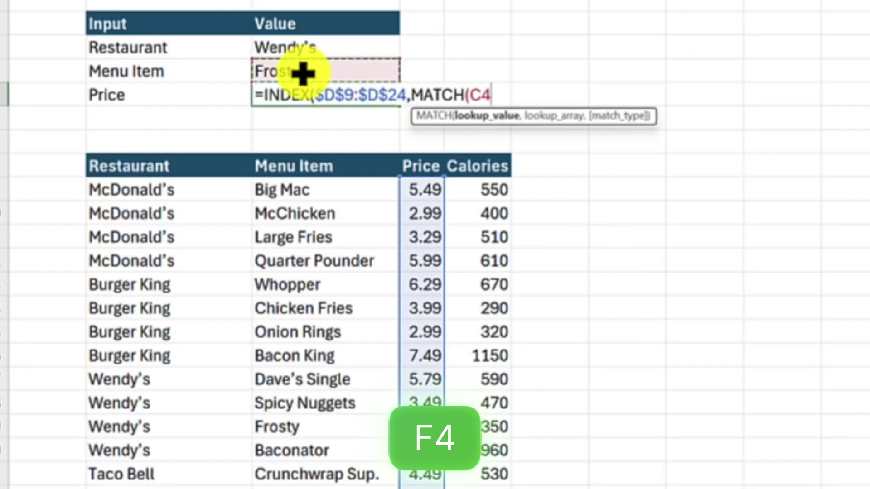
pyautogui.press('F4')
# - Finish MATCH over $C$9:$C$24 with exact match 0 and commit the formula, returning 2.69
pyautogui.write(',')
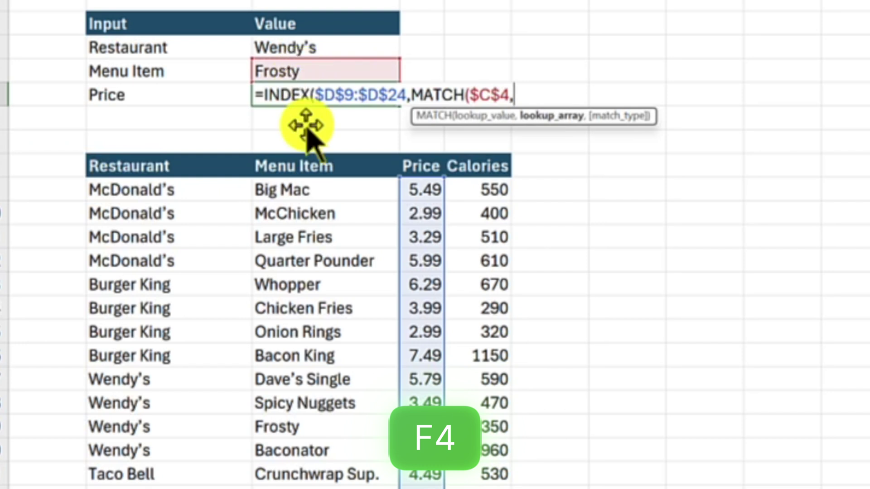
pyautogui.moveTo(310, 194); pyautogui.dragTo(317, 488)
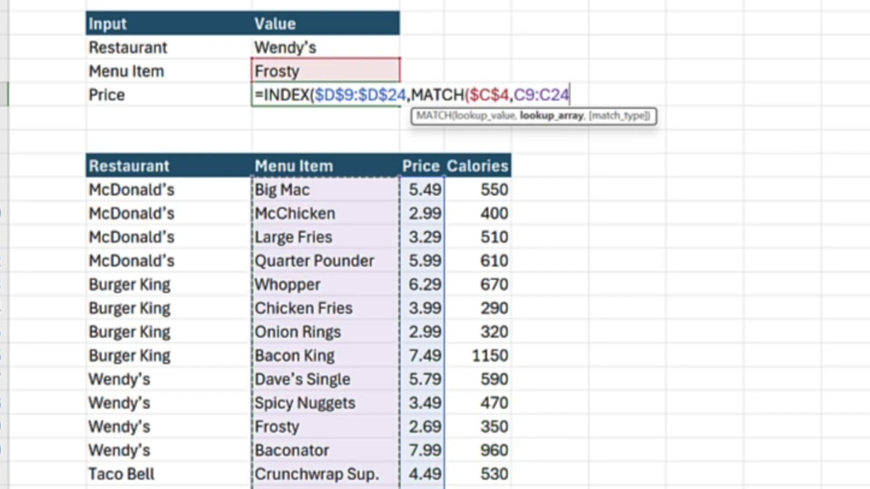
pyautogui.press('F4')
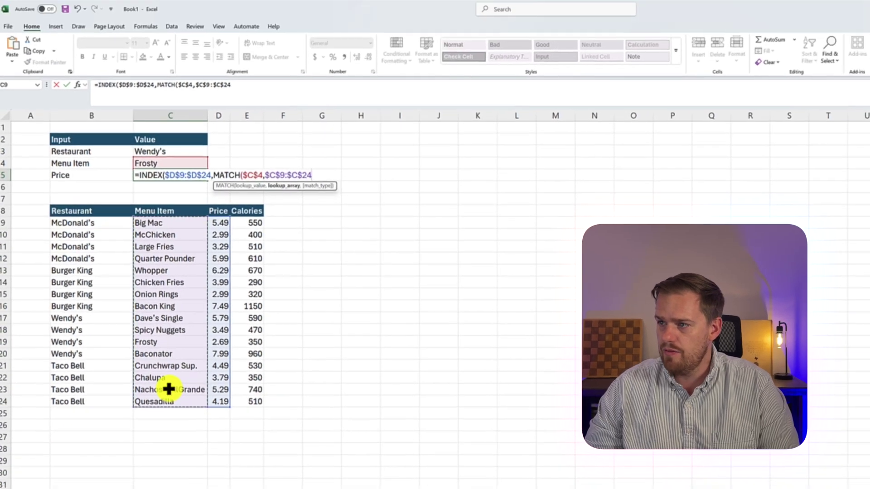
pyautogui.write(',')
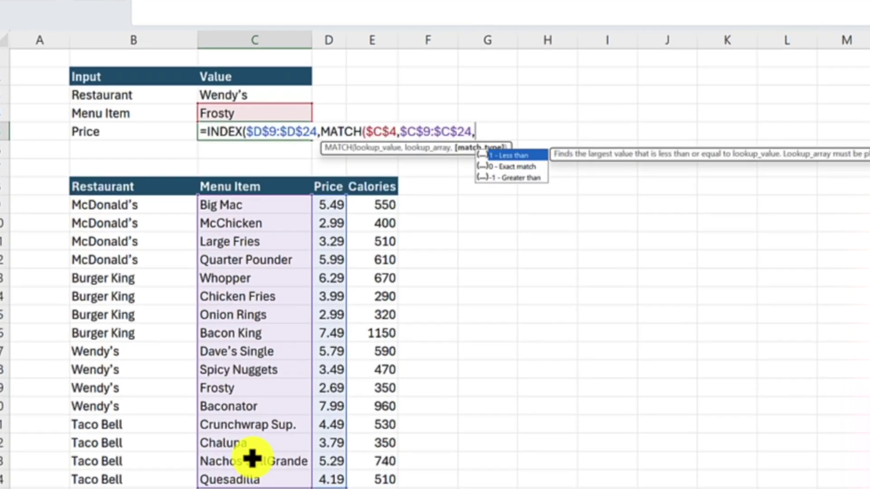
pyautogui.write('0')
pyautogui.write(')')
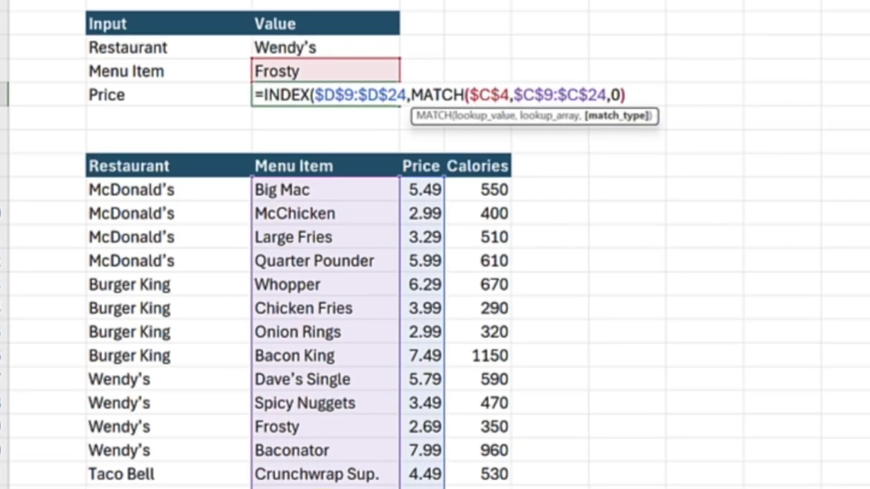
pyautogui.write(')')
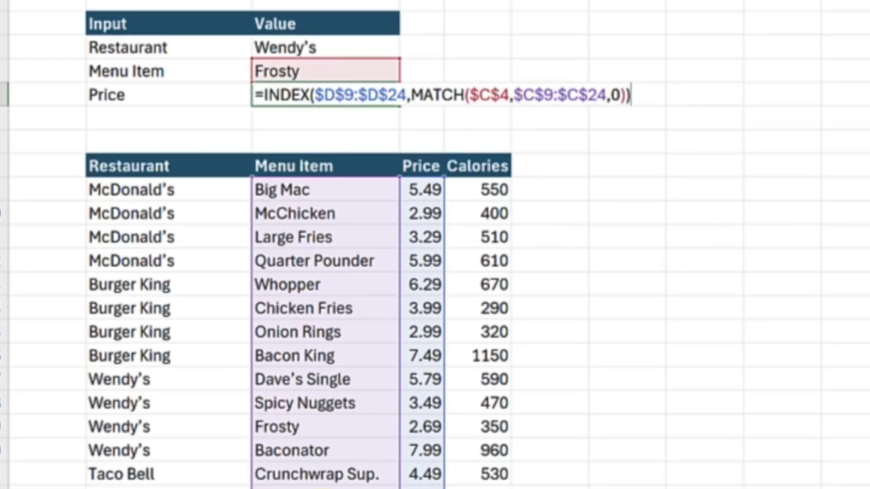
pyautogui.press('Return')
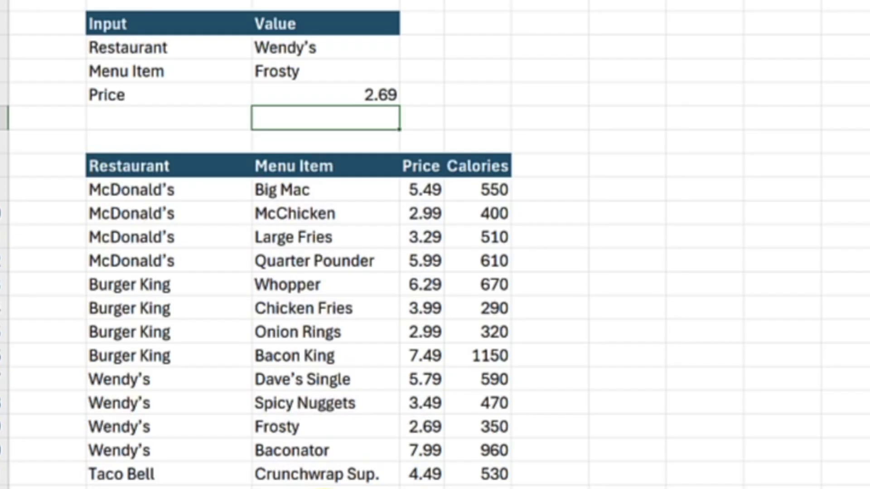
# - Select the Price result cell to confirm it shows 2.69
pyautogui.click(325, 95)
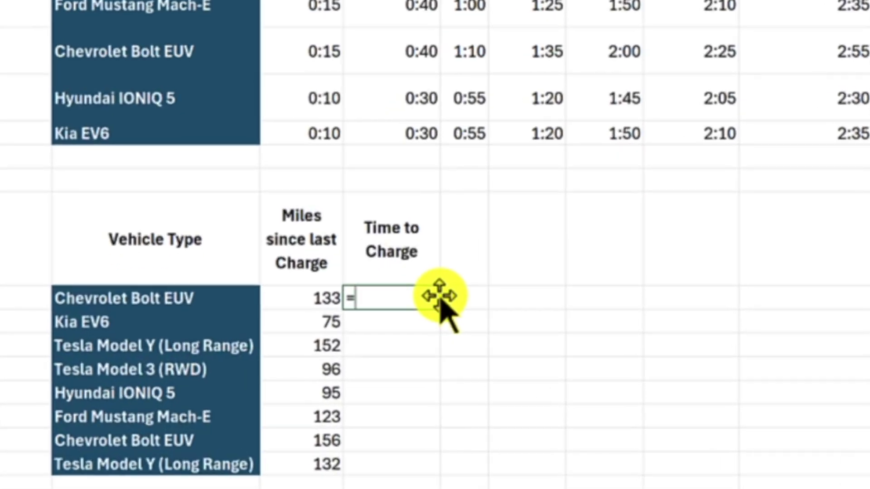
# - Start =INDEX over the $D$4:$J$9 grid with MATCH(C13,$C$4:$C$9,0) finding the vehicle row
pyautogui.write('index')
pyautogui.press('Tab')
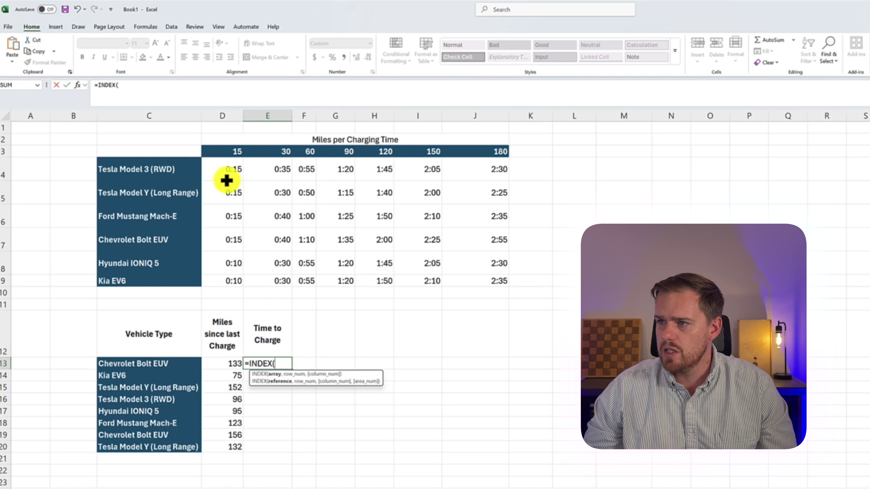
pyautogui.moveTo(226, 180); pyautogui.dragTo(473, 276)
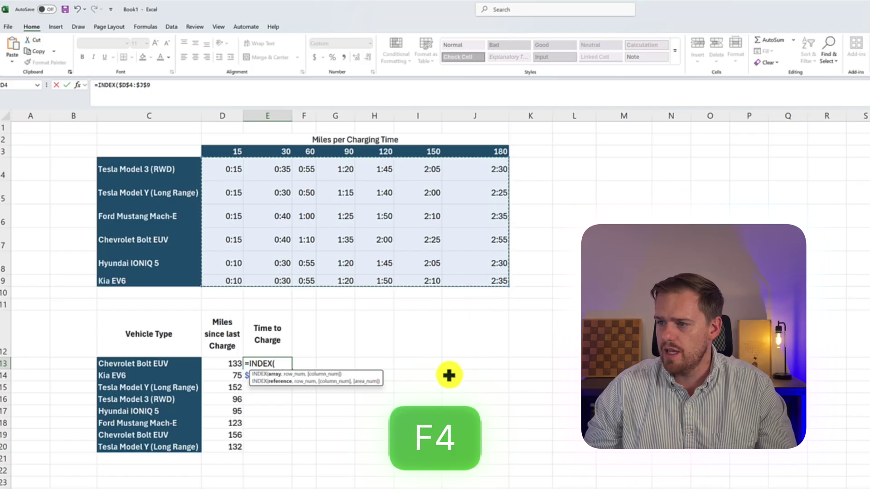
pyautogui.write(',')
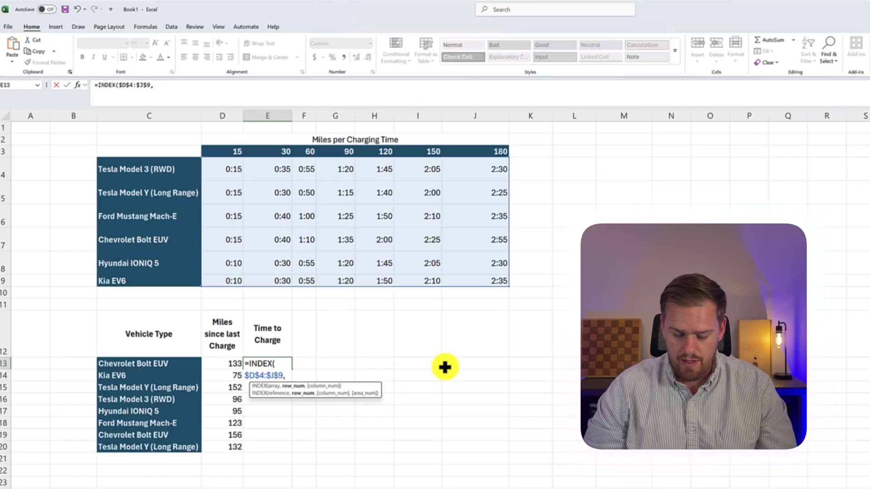
pyautogui.write('MATCH(')
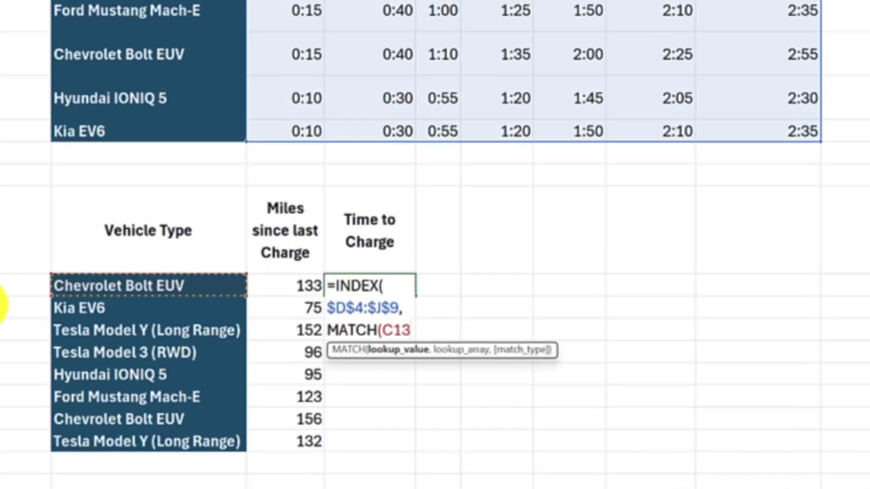
pyautogui.write(',')
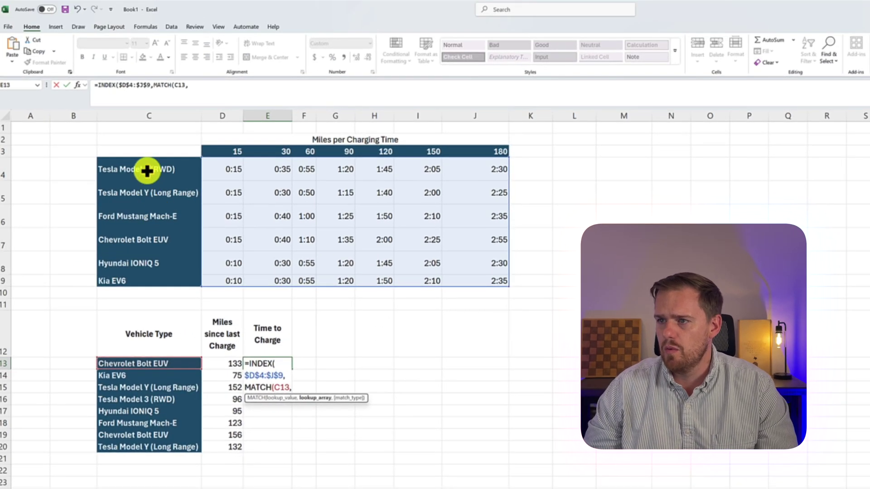
pyautogui.moveTo(148, 170); pyautogui.dragTo(144, 281)
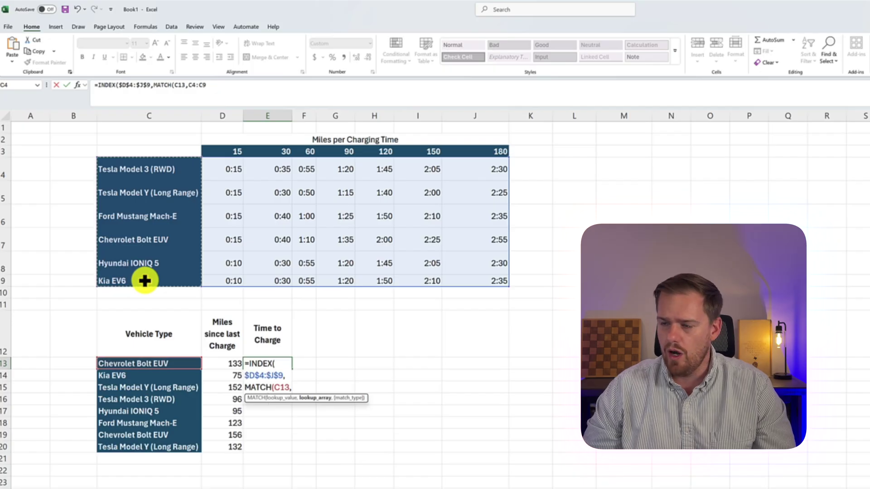
pyautogui.press('F4')
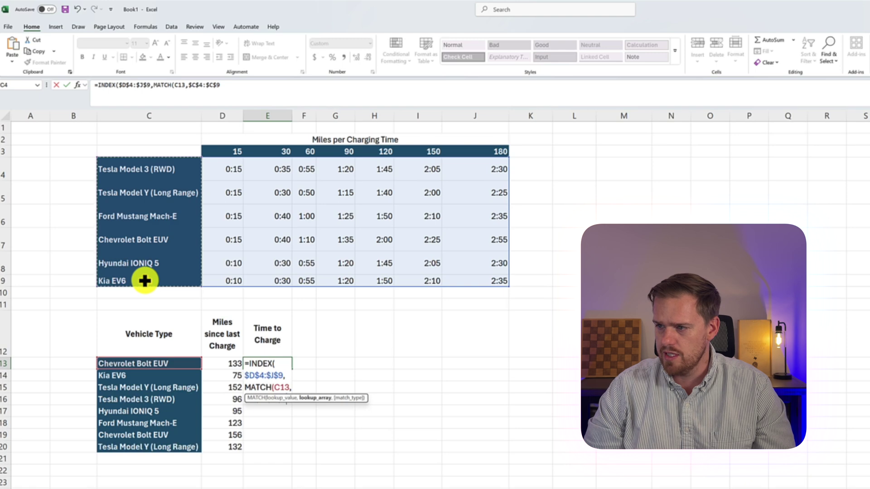
pyautogui.write(', ')
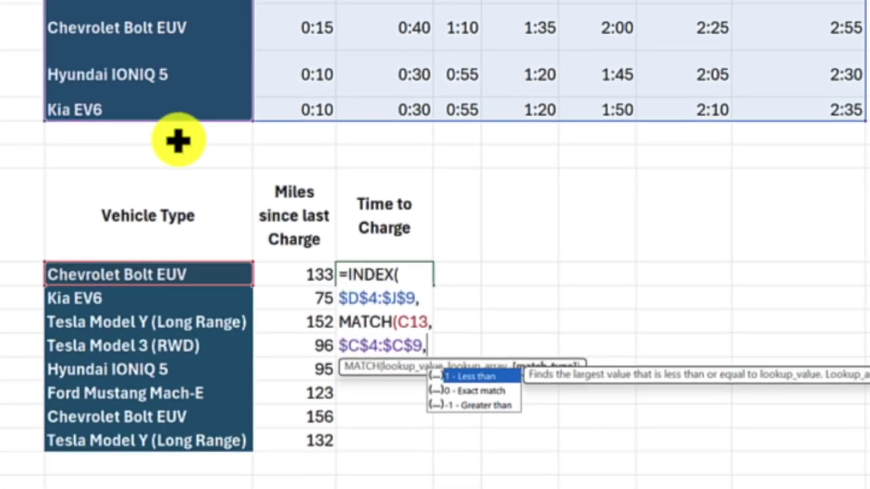
pyautogui.write('0')
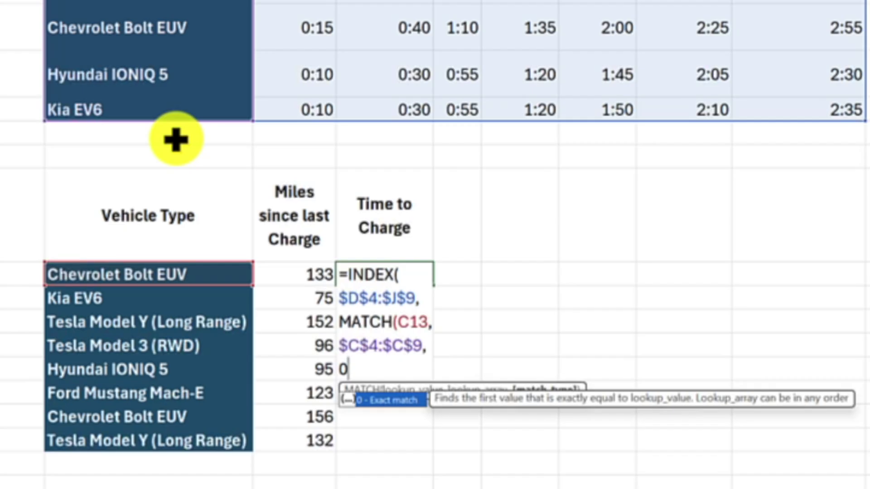
pyautogui.write('),Mat')
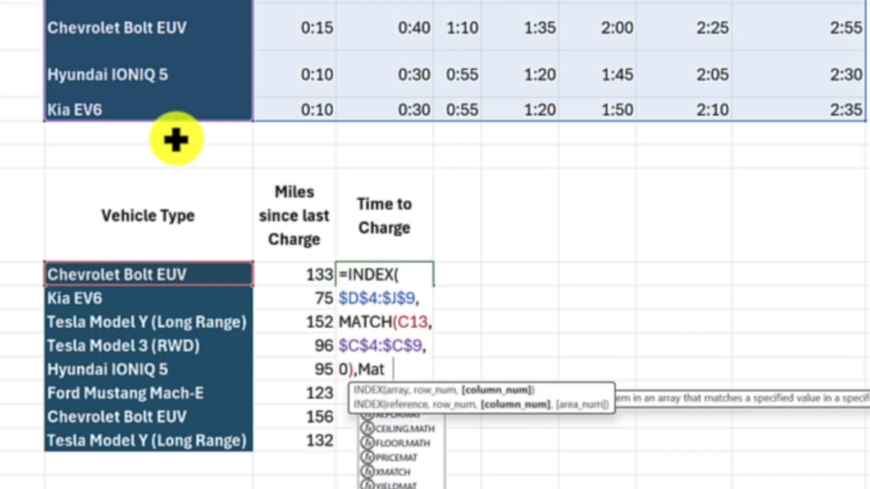
# - Add the column MATCH on the 133 miles value against the locked header row, match type 1, and commit E13
pyautogui.press('Tab')
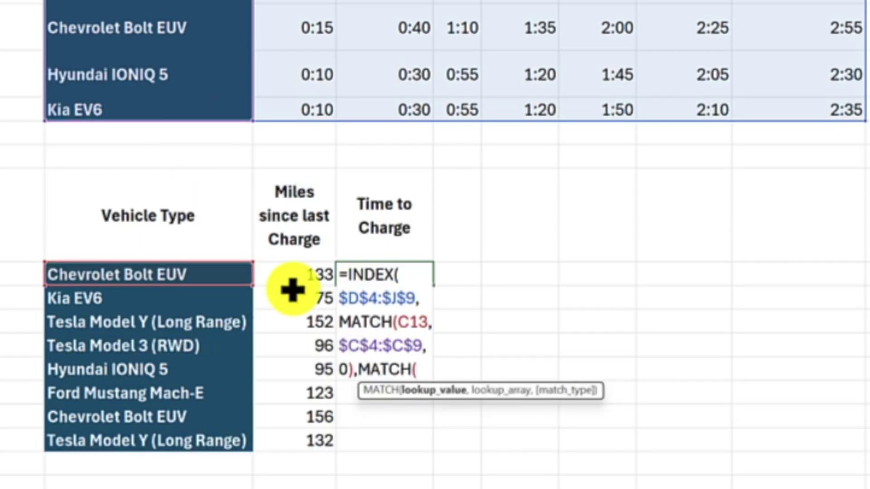
pyautogui.click(282, 278)
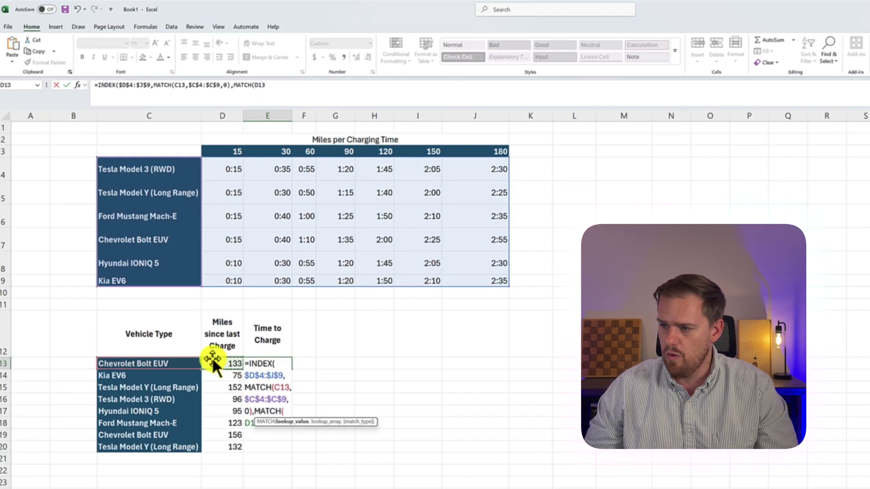
pyautogui.write(',')
pyautogui.moveTo(229, 149); pyautogui.dragTo(466, 149)
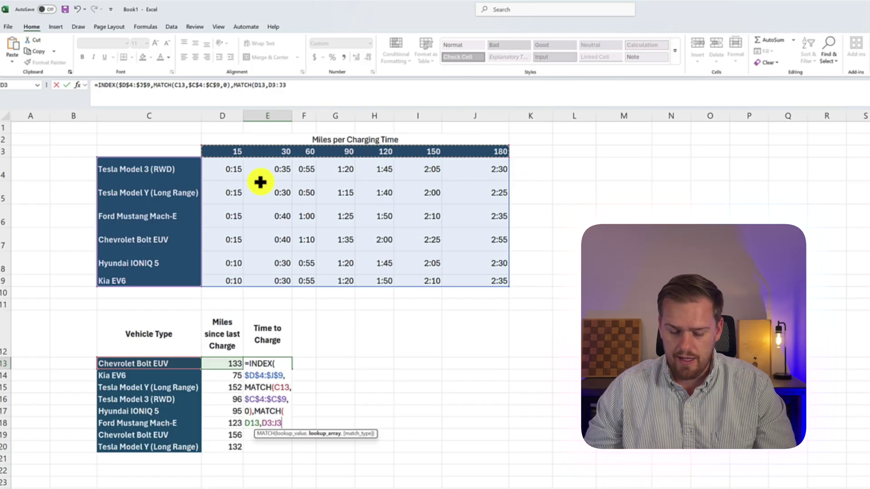
pyautogui.press('F4')
pyautogui.write(',')
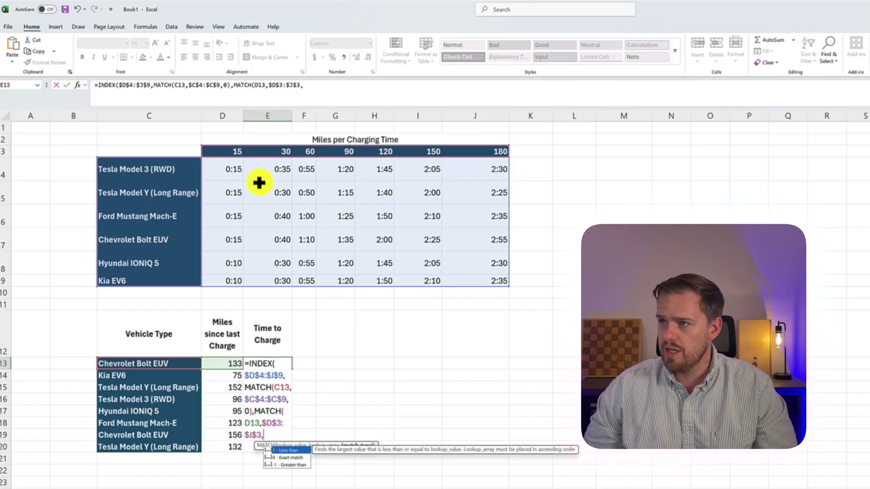
pyautogui.write('))')
pyautogui.press('Left')
pyautogui.press('Left')
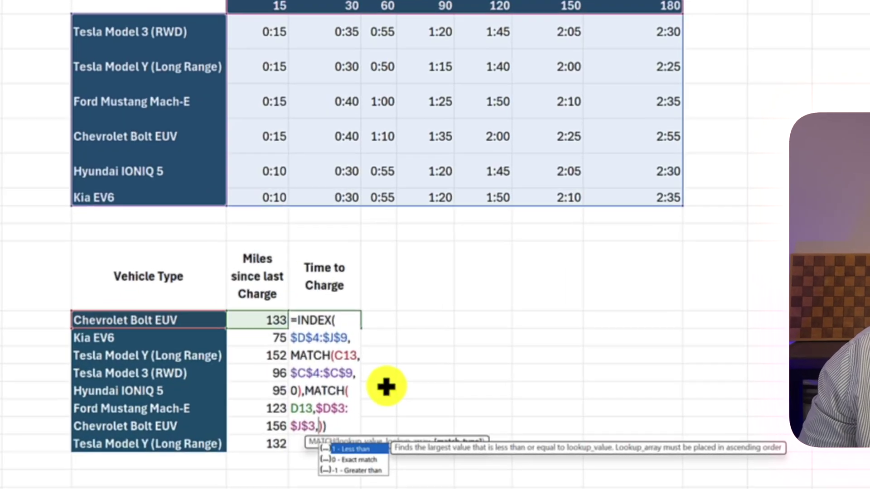
pyautogui.write('1')
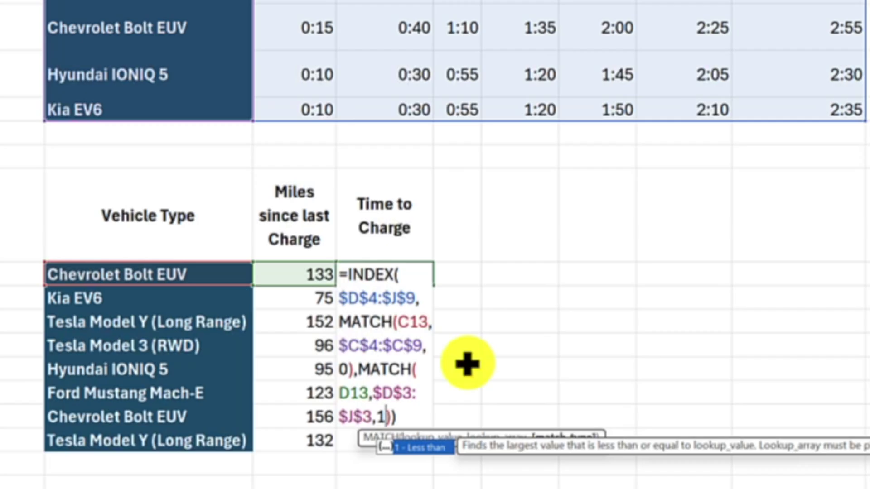
pyautogui.press('Return')
# - Fill the E13 formula down to E20 and check the copied formulas for Tesla Model Y and the last vehicle
pyautogui.click(405, 265)
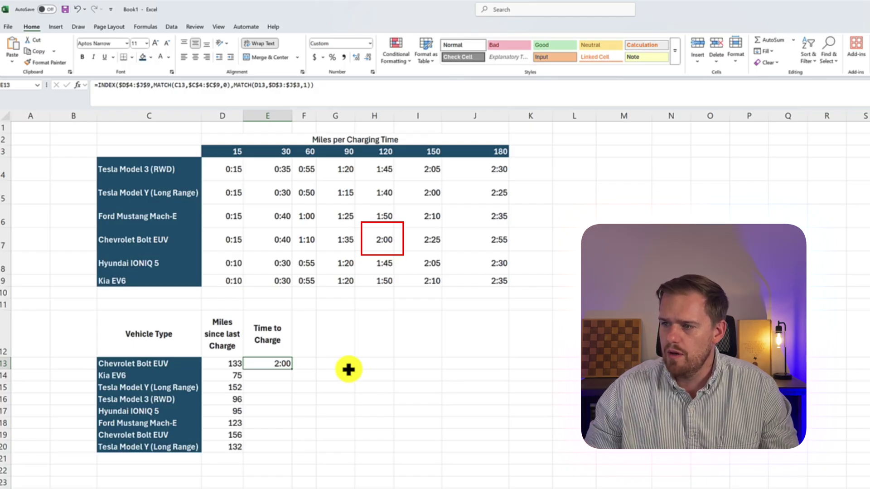
pyautogui.doubleClick(293, 370)
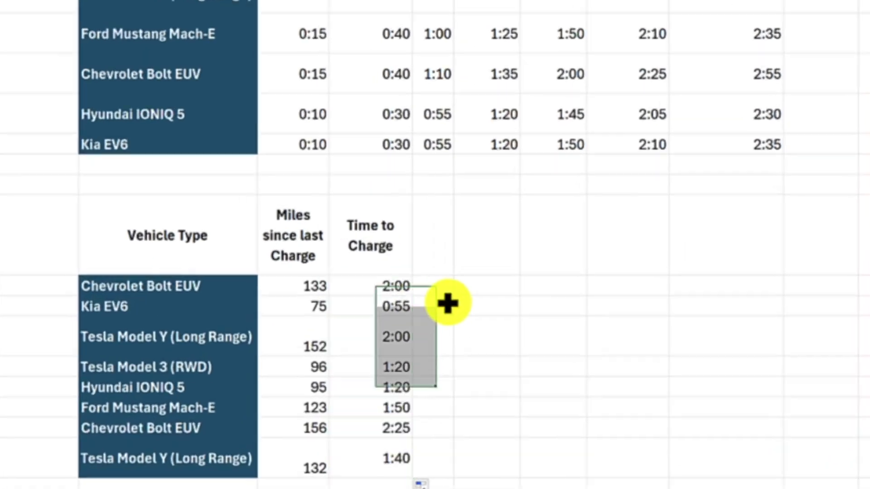
pyautogui.click(448, 303)
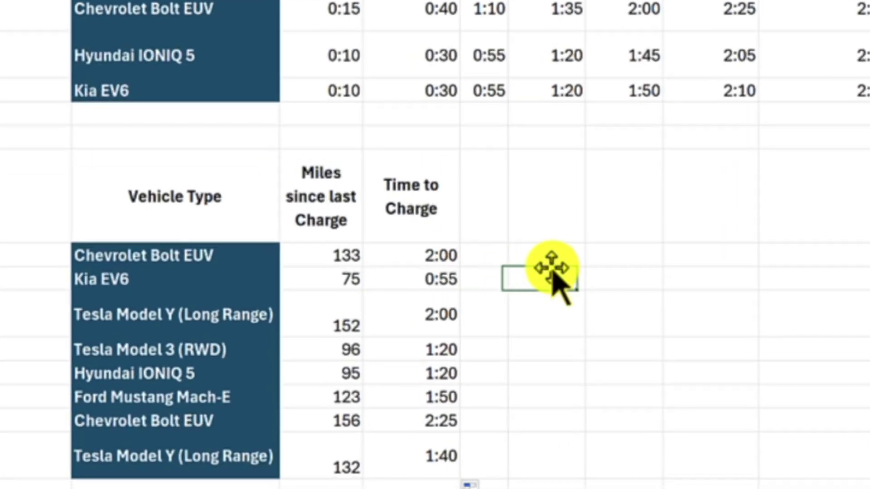
pyautogui.click(431, 325)
pyautogui.press('F2')
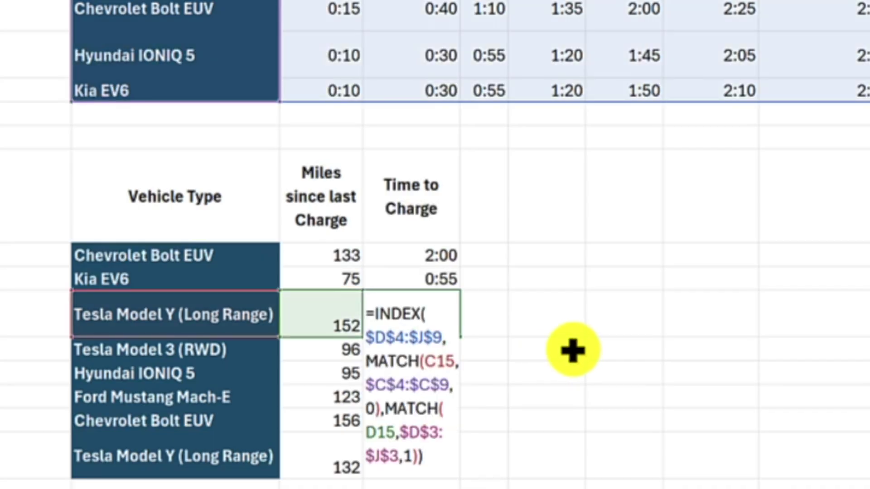
pyautogui.press('Escape')
pyautogui.doubleClick(429, 458)
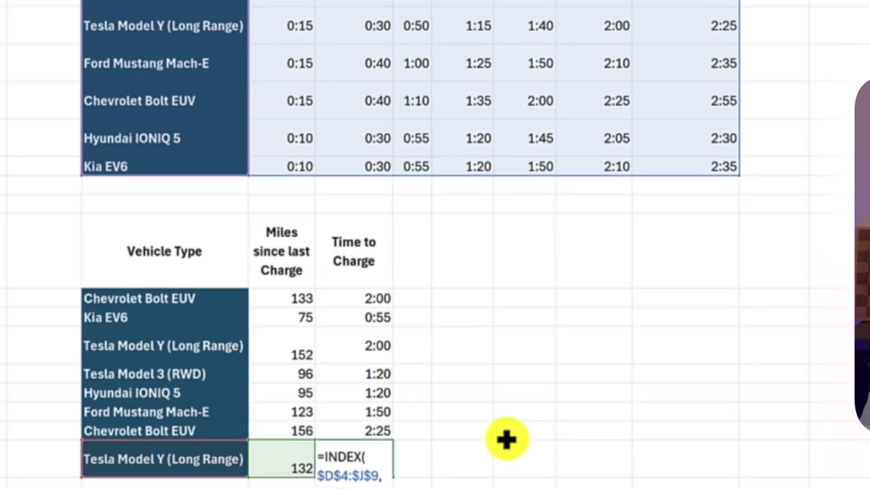
pyautogui.press('Escape')
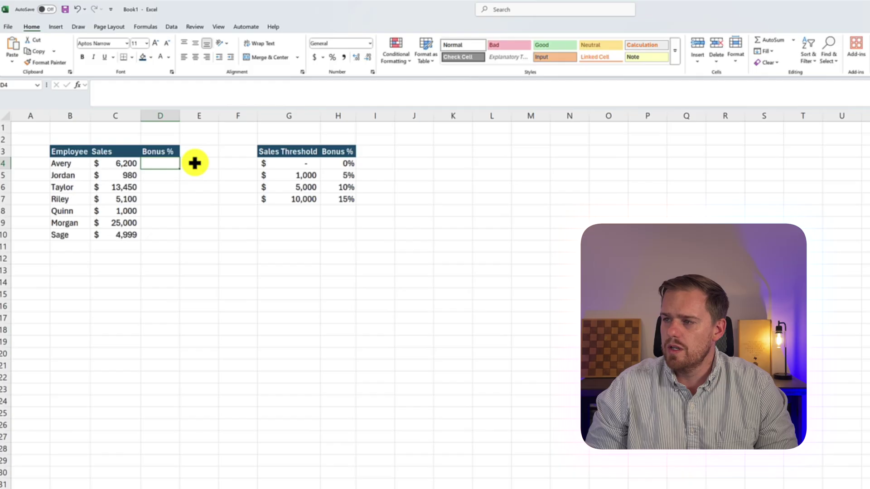
# - Enter =INDEX($H$4:$H$7,MATCH(C4,$G$4:$G$7,1)) in D4, giving Avery a 0.1 bonus for 6,200 in sales
pyautogui.write('=in')
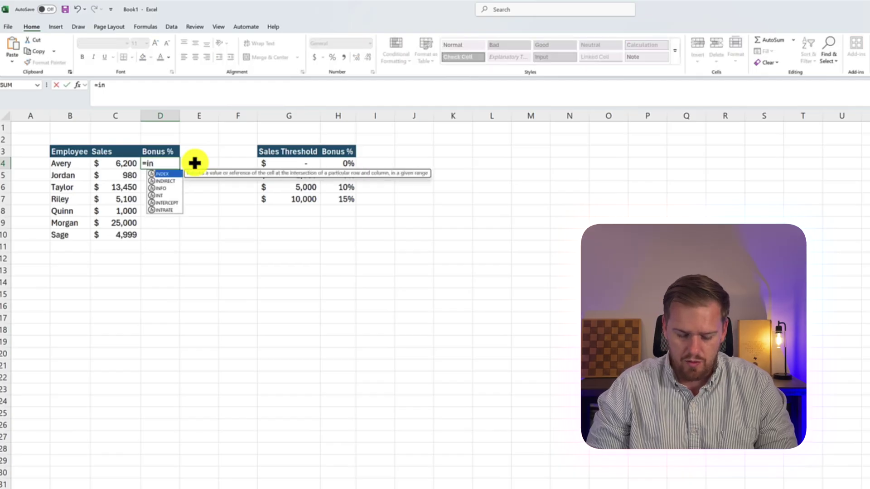
pyautogui.write('d')
pyautogui.press('Tab')
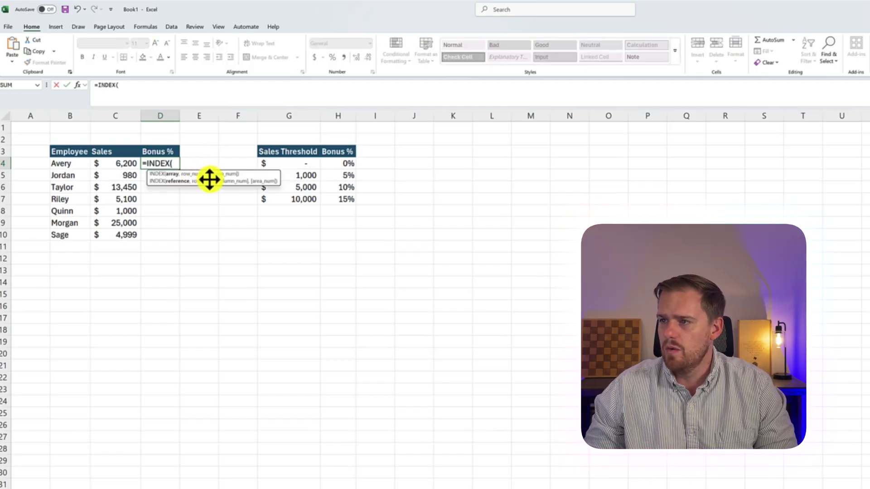
pyautogui.moveTo(337, 164); pyautogui.dragTo(347, 198)
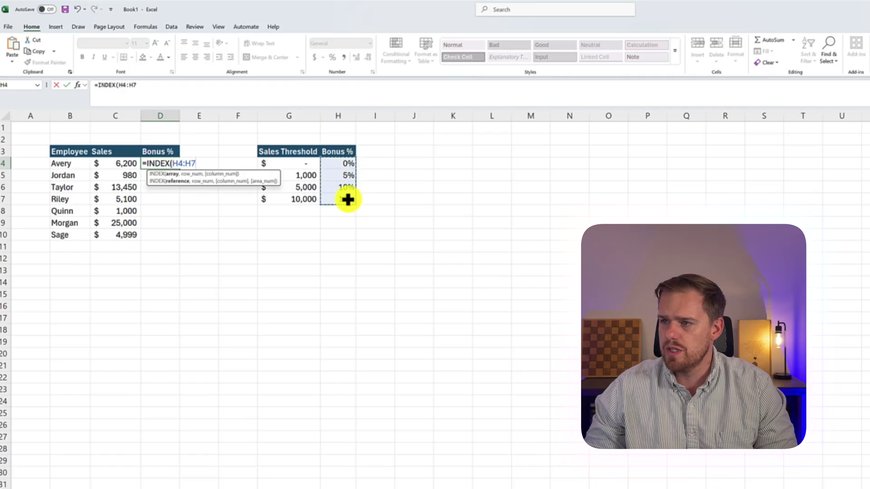
pyautogui.press('F4')
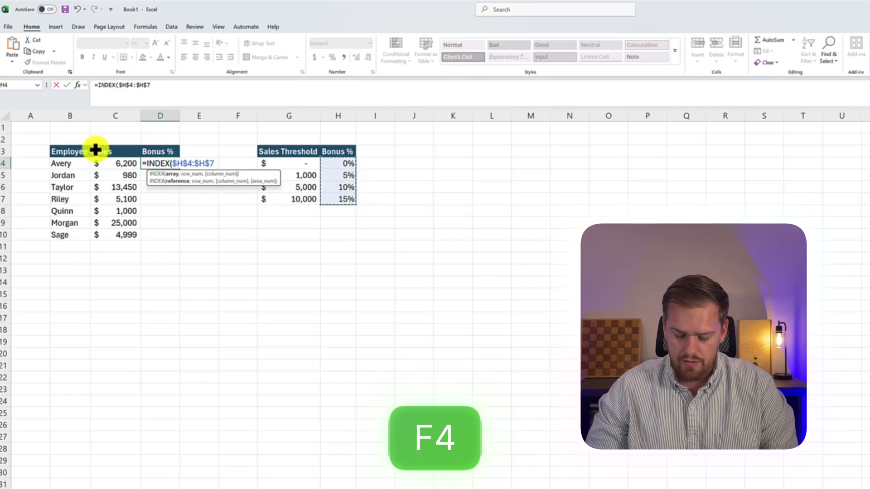
pyautogui.write(',match')
pyautogui.press('Tab')
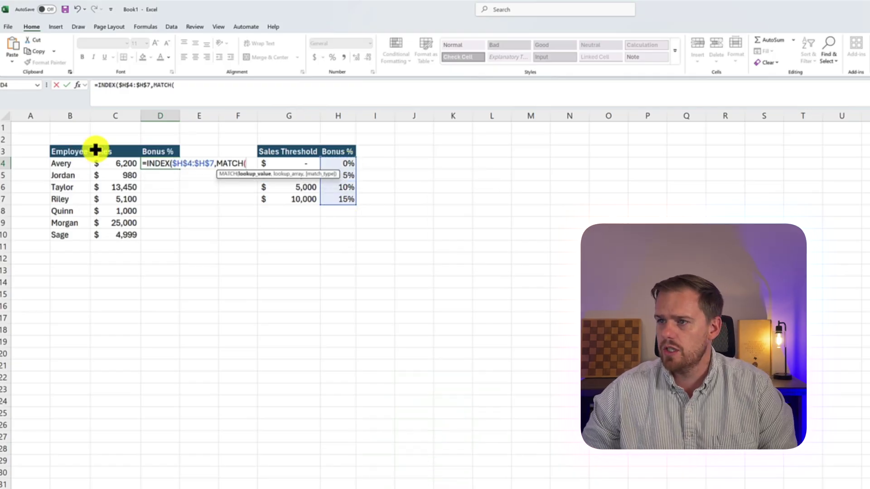
pyautogui.write('C4')
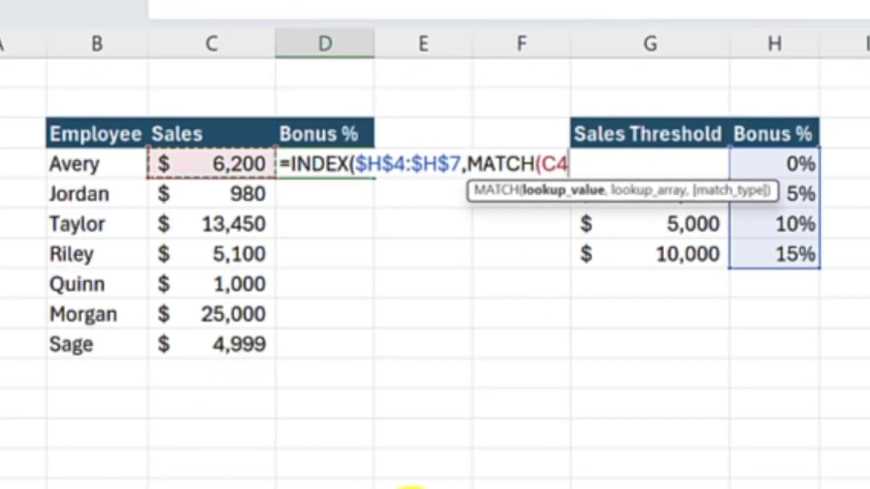
pyautogui.write(',')
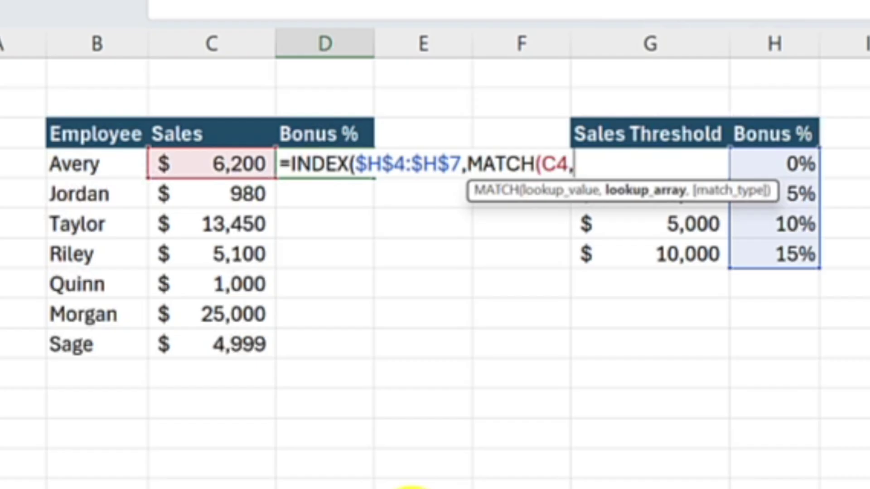
pyautogui.moveTo(660, 249); pyautogui.dragTo(647, 165)
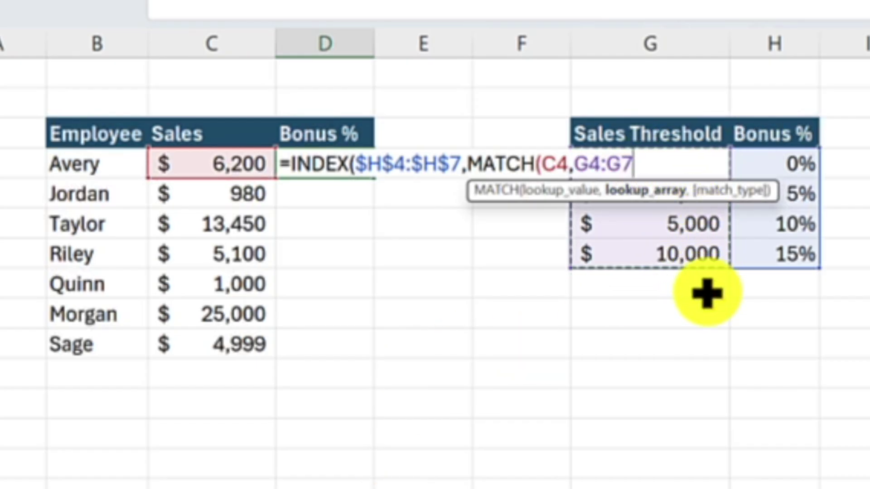
pyautogui.press('F4')
pyautogui.write(',')
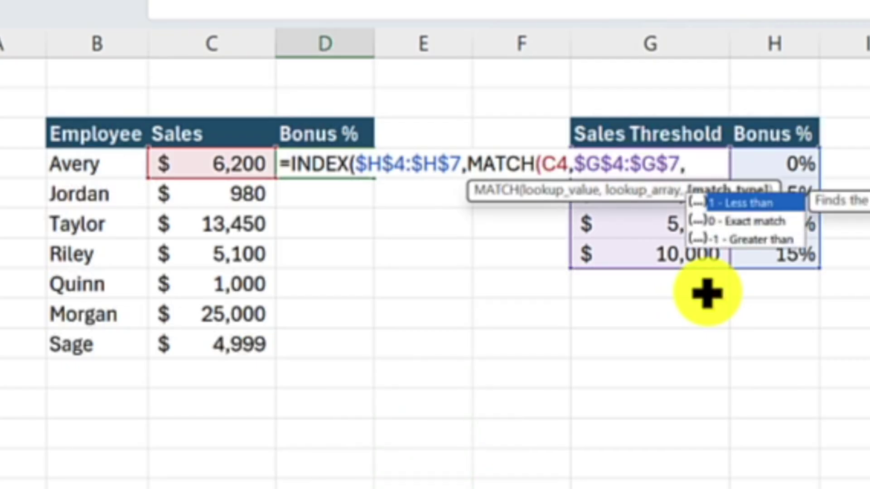
pyautogui.write('1')
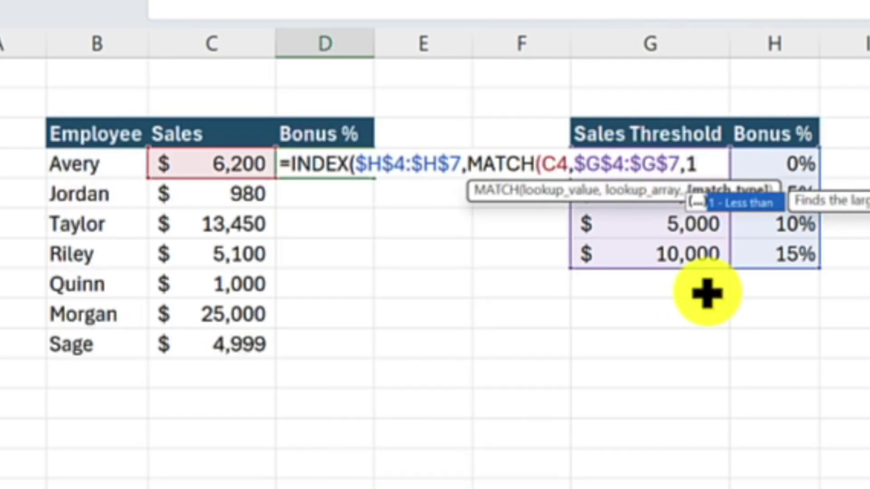
pyautogui.write('))')
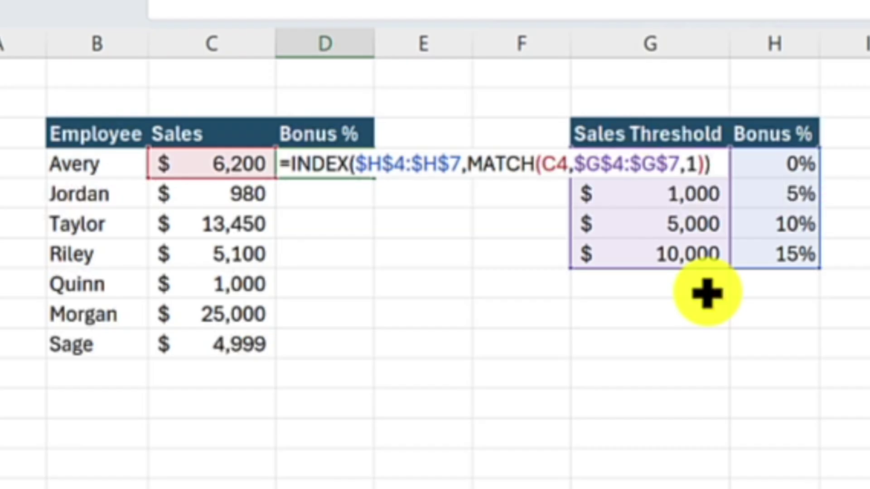
pyautogui.press('Return')
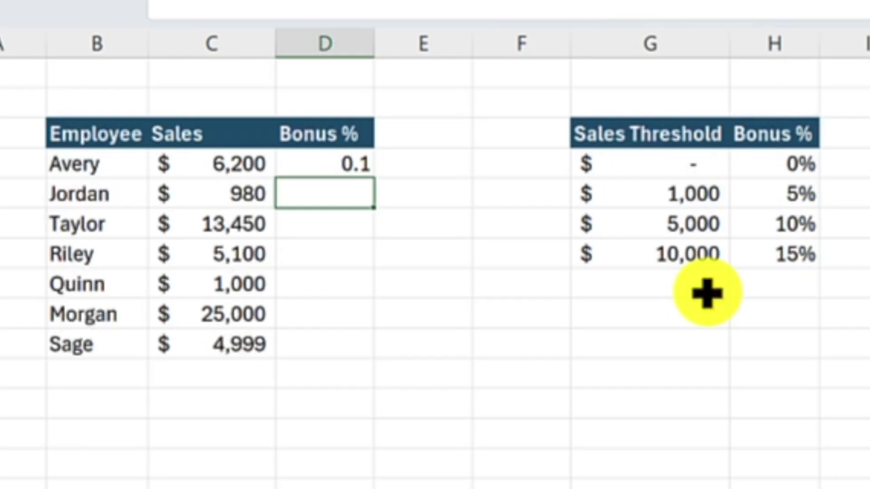
# - Format D4:D10 as percent and fill Avery's bonus formula down through Sage
pyautogui.moveTo(352, 163); pyautogui.dragTo(337, 334)
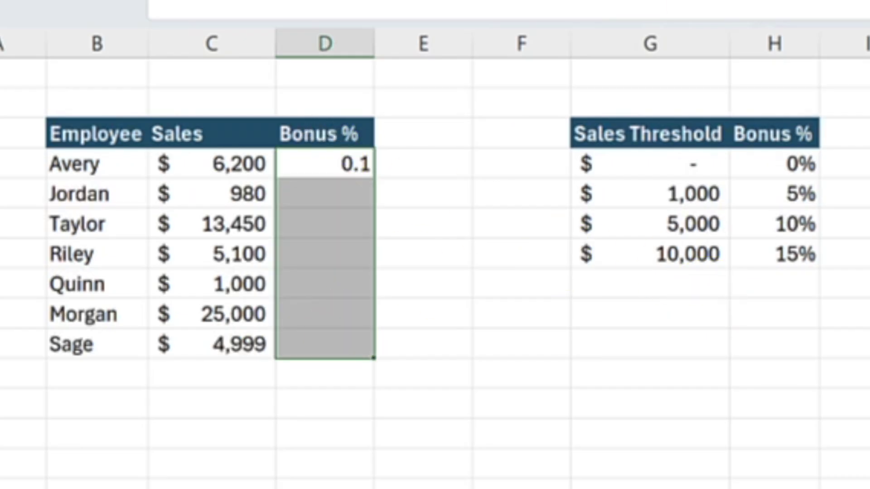
pyautogui.hotkey('ctrl', 'shift', '5')
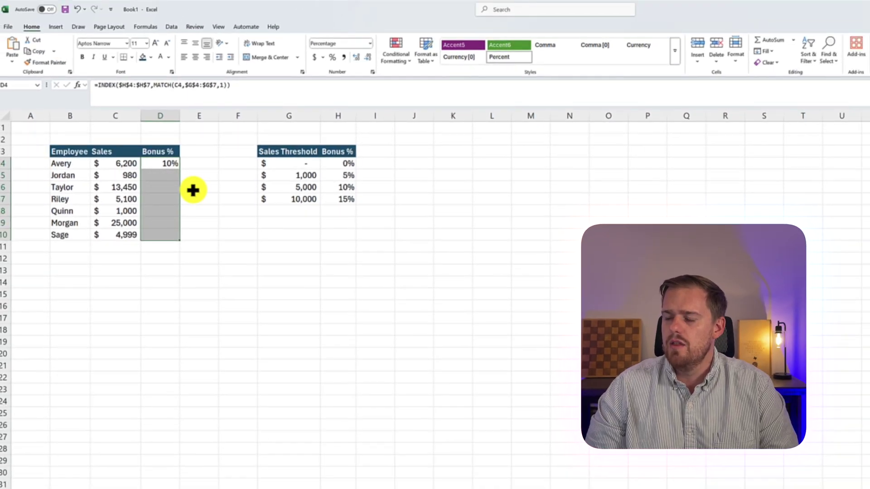
pyautogui.hotkey('ctrl', 'd')
pyautogui.click(194, 174)
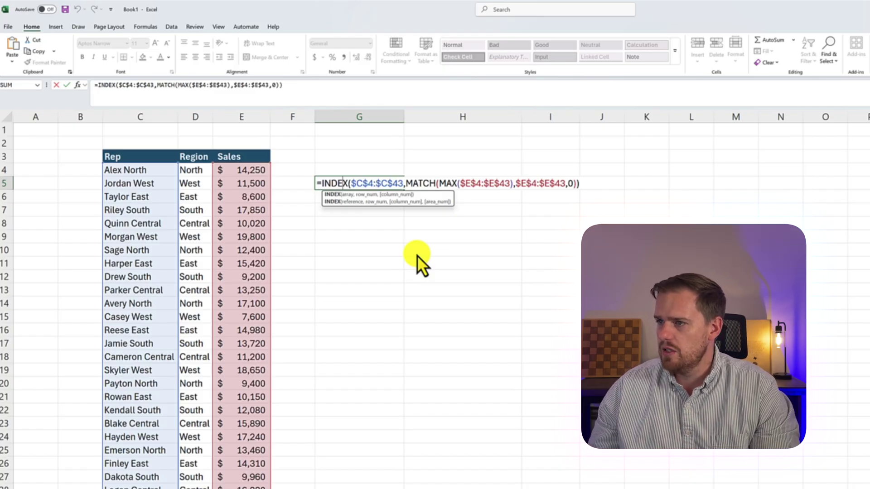
pyautogui.click(370, 220)
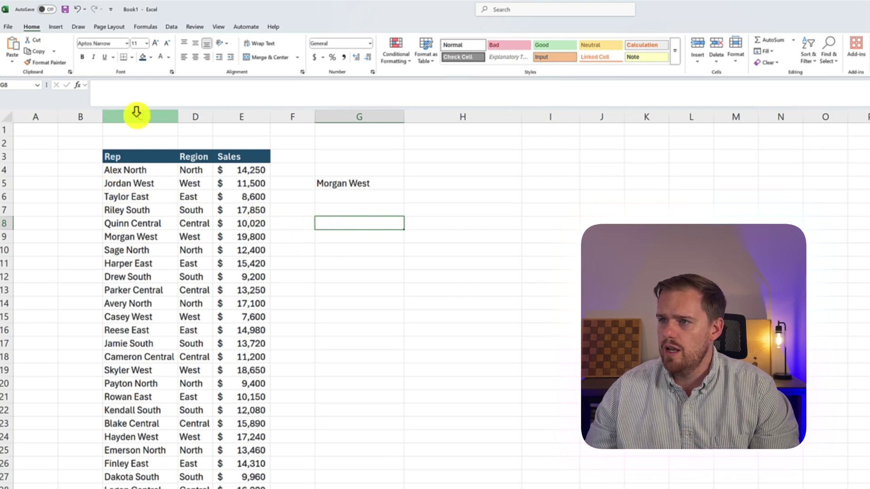
pyautogui.click(230, 117)
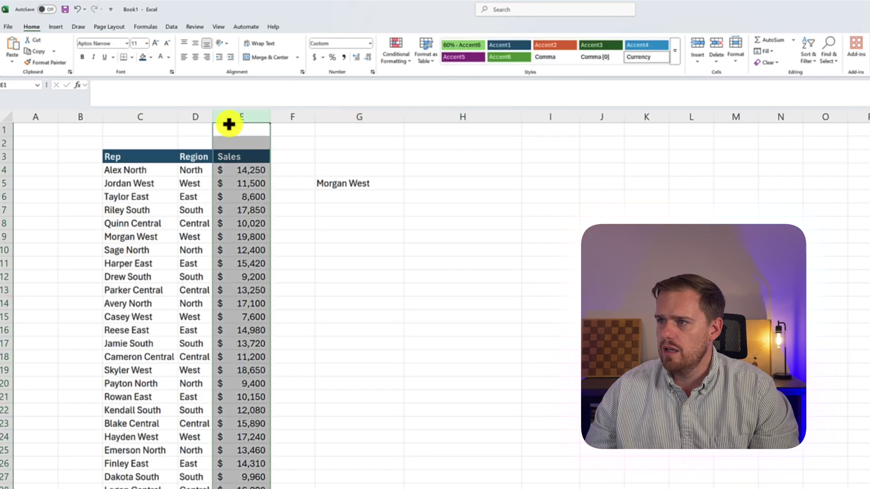
pyautogui.click(401, 56)
pyautogui.press('Escape')
pyautogui.scroll(-4, 224, 226)
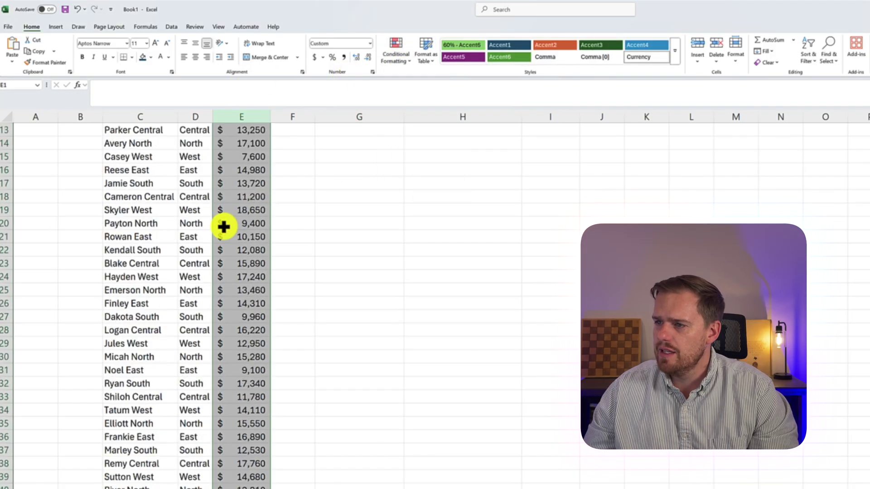
pyautogui.scroll(-2, 224, 227)
pyautogui.scroll(6, 224, 227)
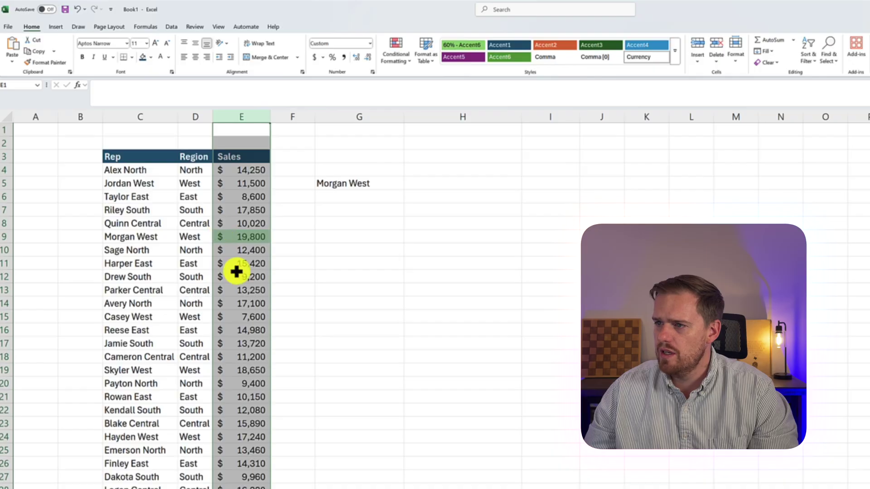
pyautogui.click(224, 245)
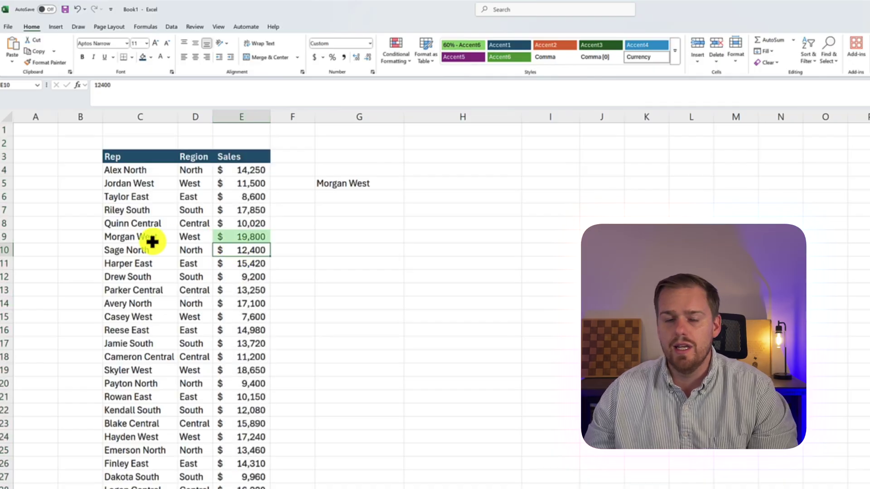